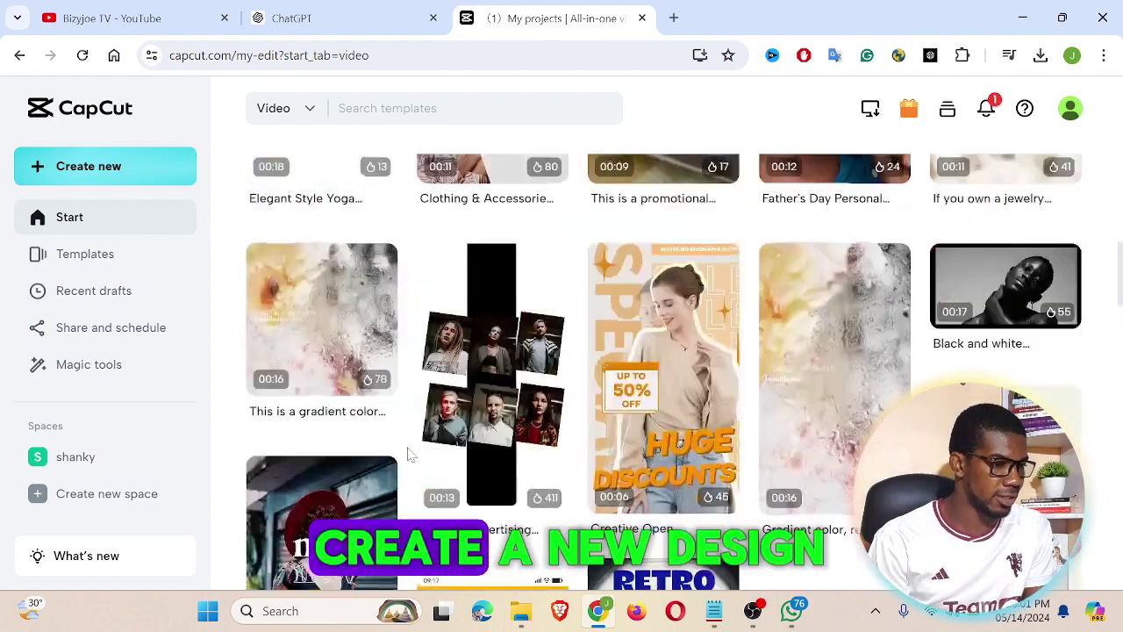
# Step: Start a new blank video project and change its canvas from 9:16 to 16:9
pyautogui.scroll(-1, 369, 438)
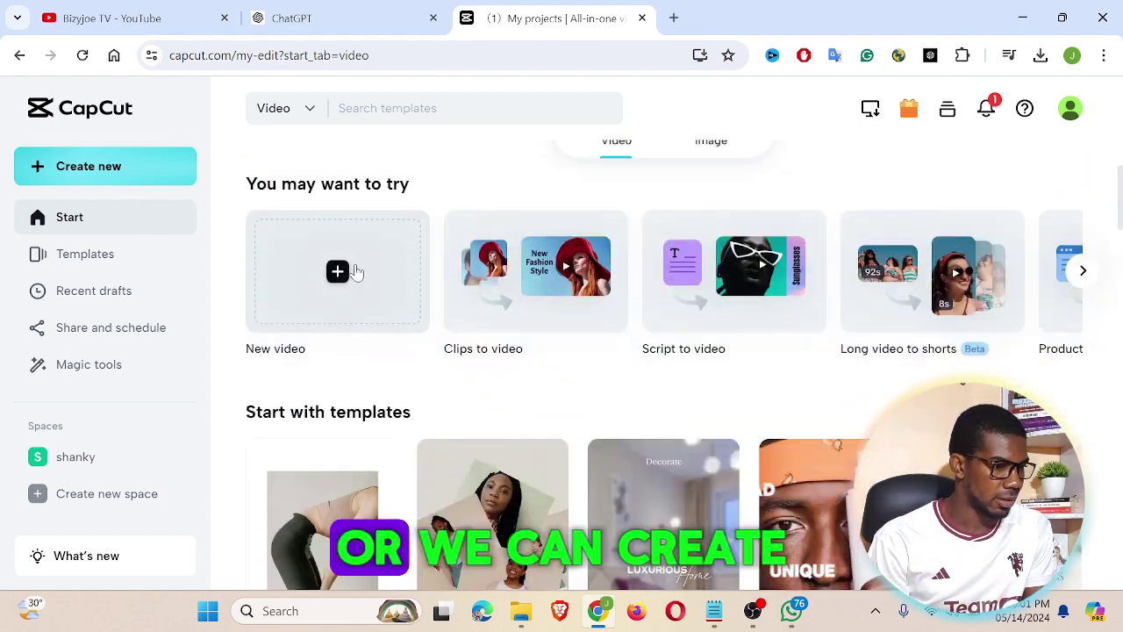
pyautogui.click(339, 273)
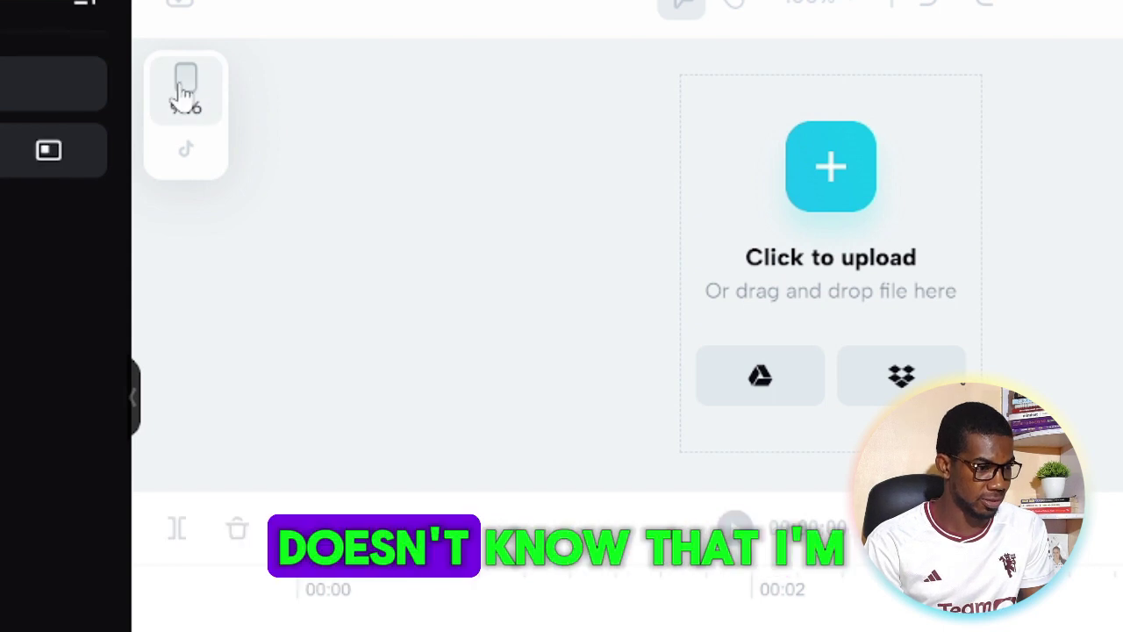
pyautogui.click(185, 88)
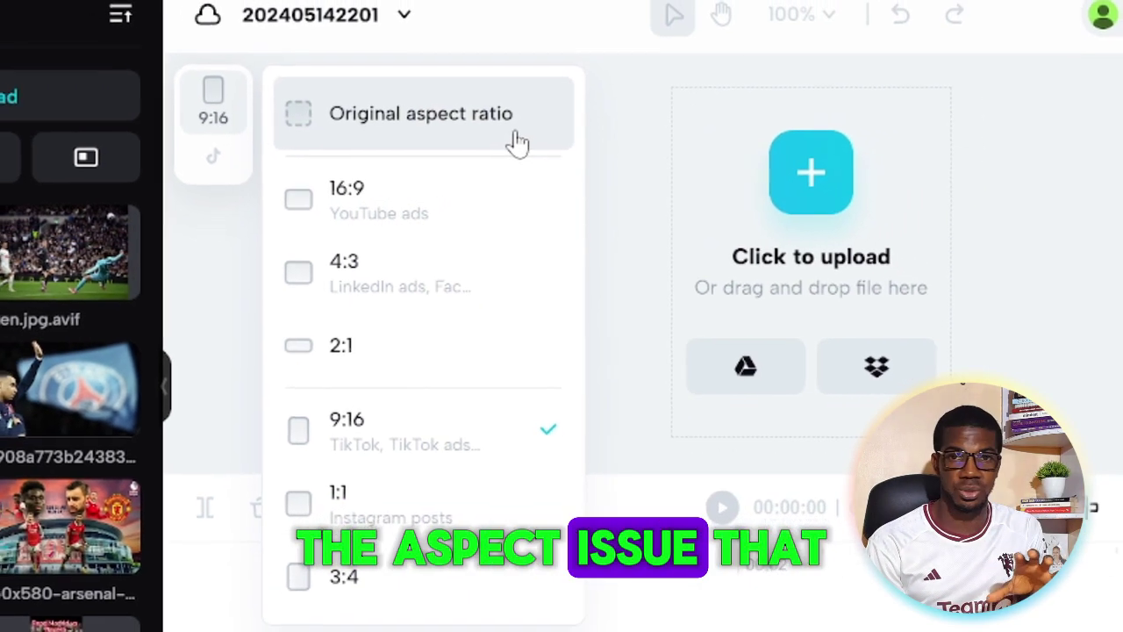
pyautogui.click(404, 219)
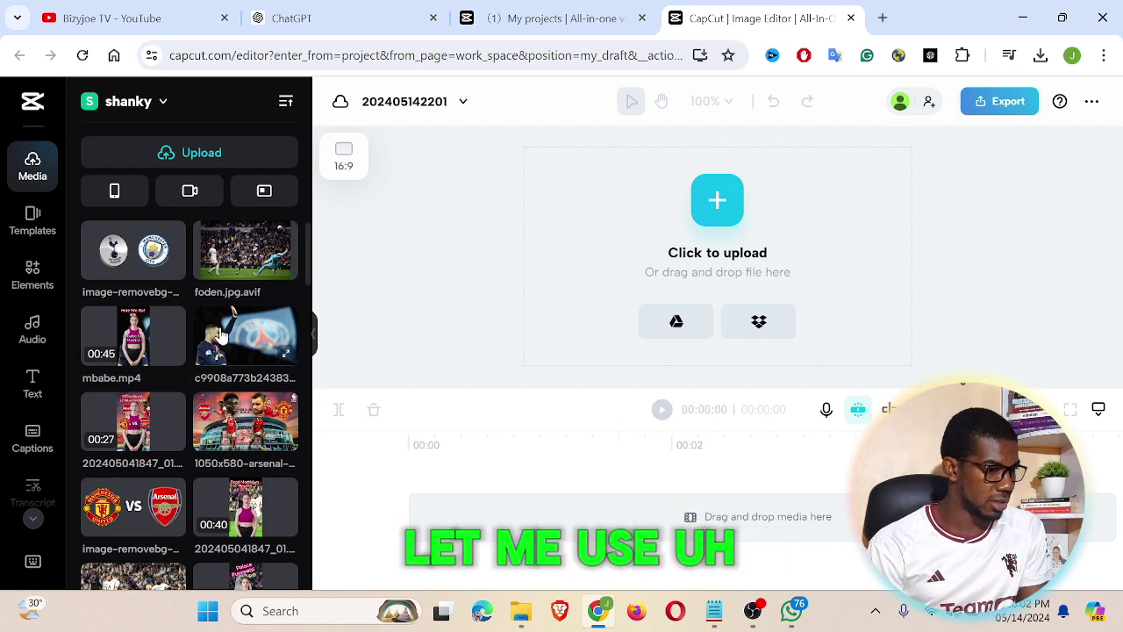
# Step: Put the PSG player photo on the timeline and move the playhead back to its start
pyautogui.moveTo(231, 334); pyautogui.dragTo(422, 525)
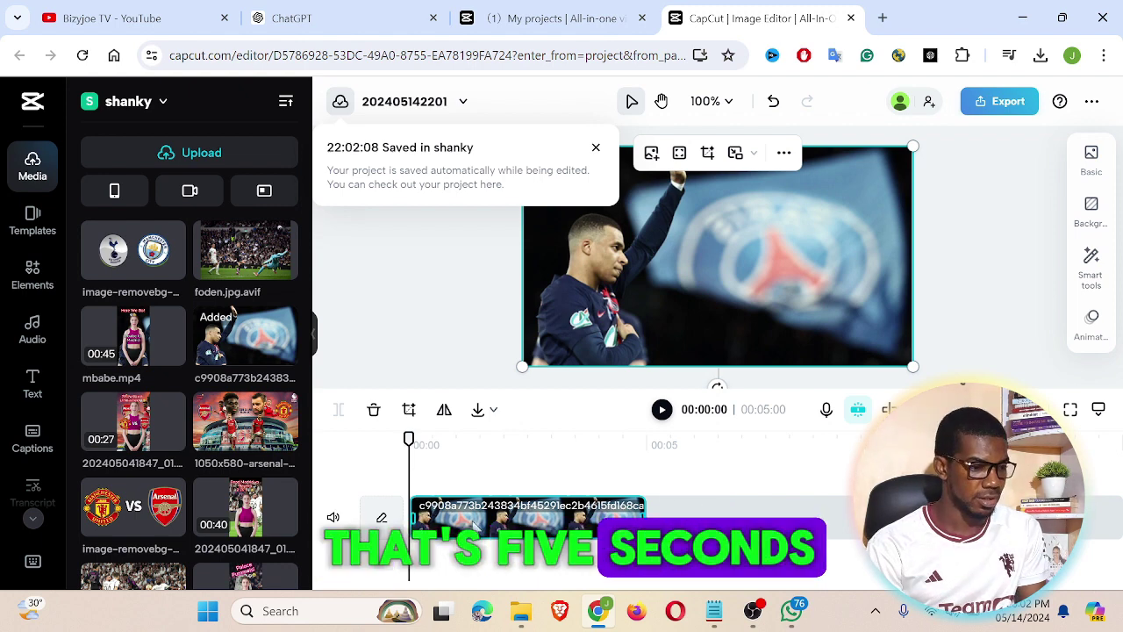
pyautogui.moveTo(409, 439); pyautogui.dragTo(630, 474)
pyautogui.moveTo(433, 467)
pyautogui.mouseDown()
pyautogui.moveTo(558, 467)
pyautogui.moveTo(511, 467)
pyautogui.moveTo(552, 480)
pyautogui.mouseUp()
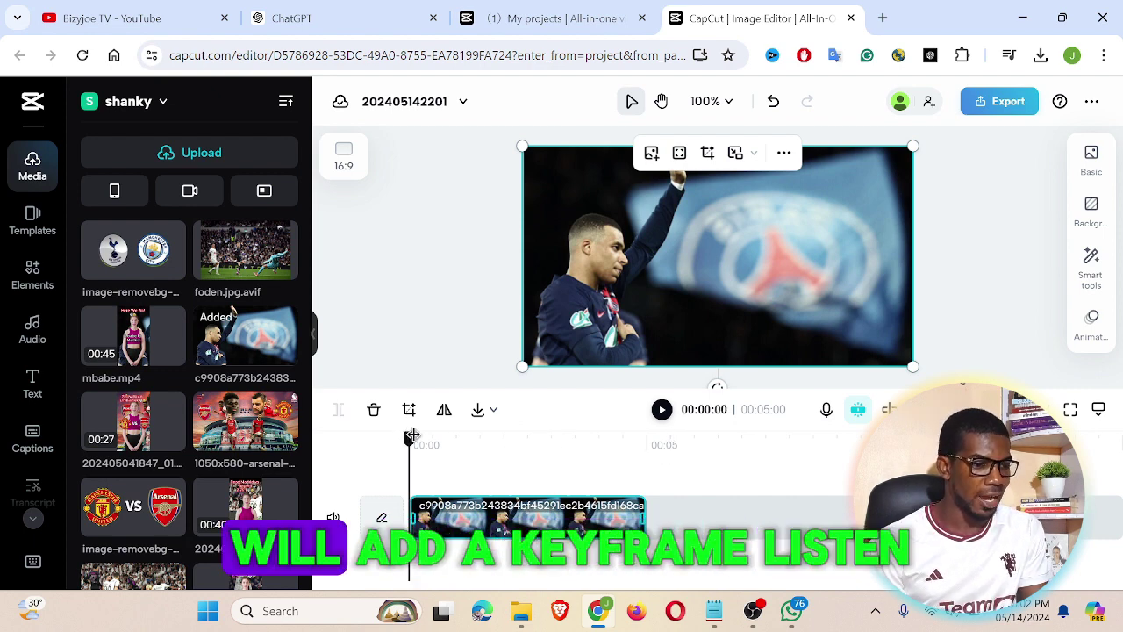
pyautogui.moveTo(409, 437); pyautogui.dragTo(424, 439)
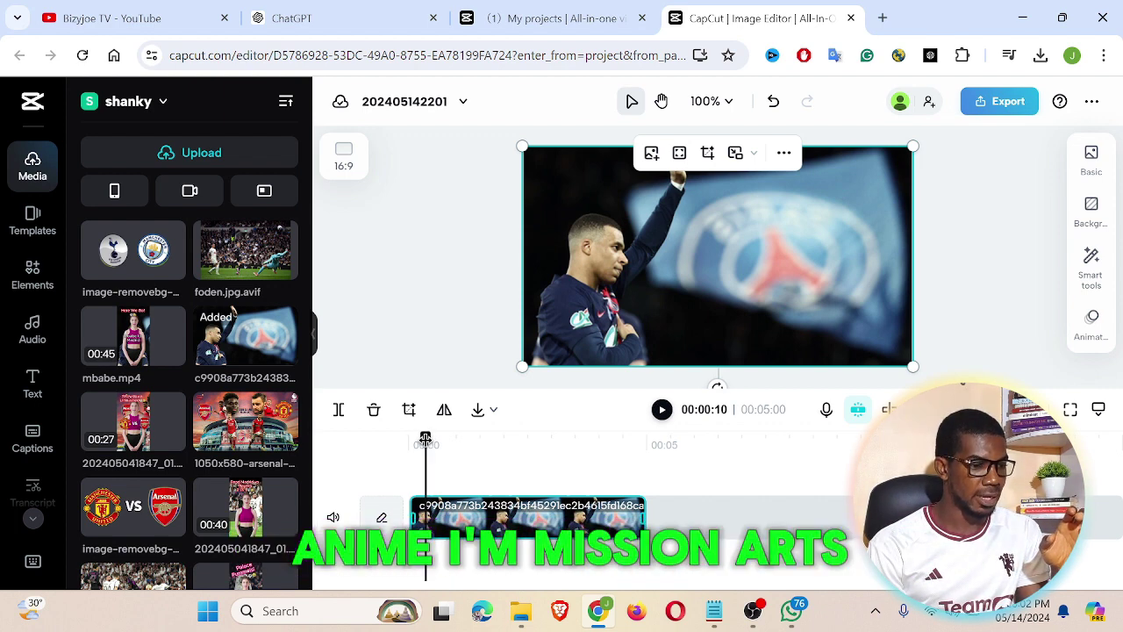
pyautogui.moveTo(428, 439); pyautogui.dragTo(425, 442)
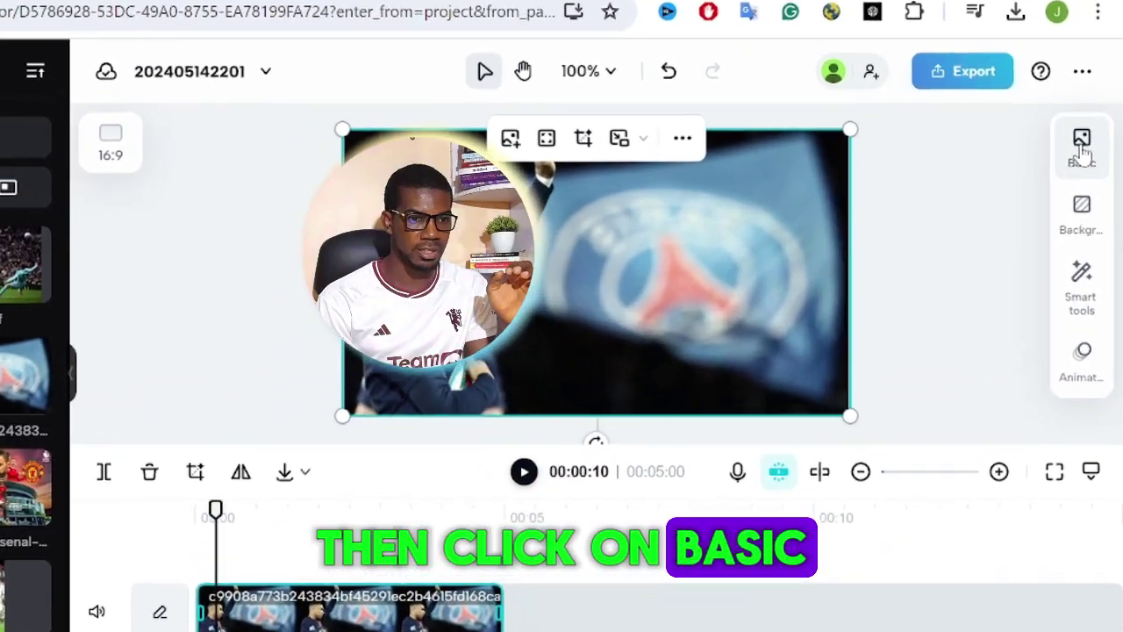
# Step: In the Basic settings, add Position and Scale keyframes at the clip start
pyautogui.click(1082, 147)
pyautogui.scroll(-5, 882, 360)
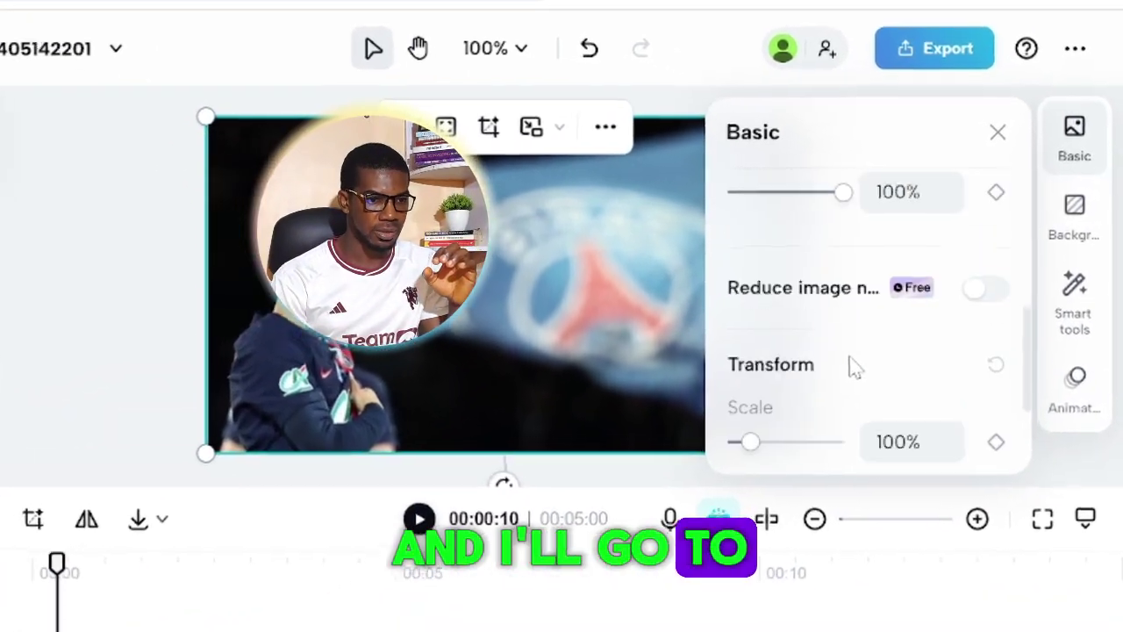
pyautogui.scroll(-2, 847, 370)
pyautogui.scroll(3, 832, 376)
pyautogui.scroll(-3, 825, 381)
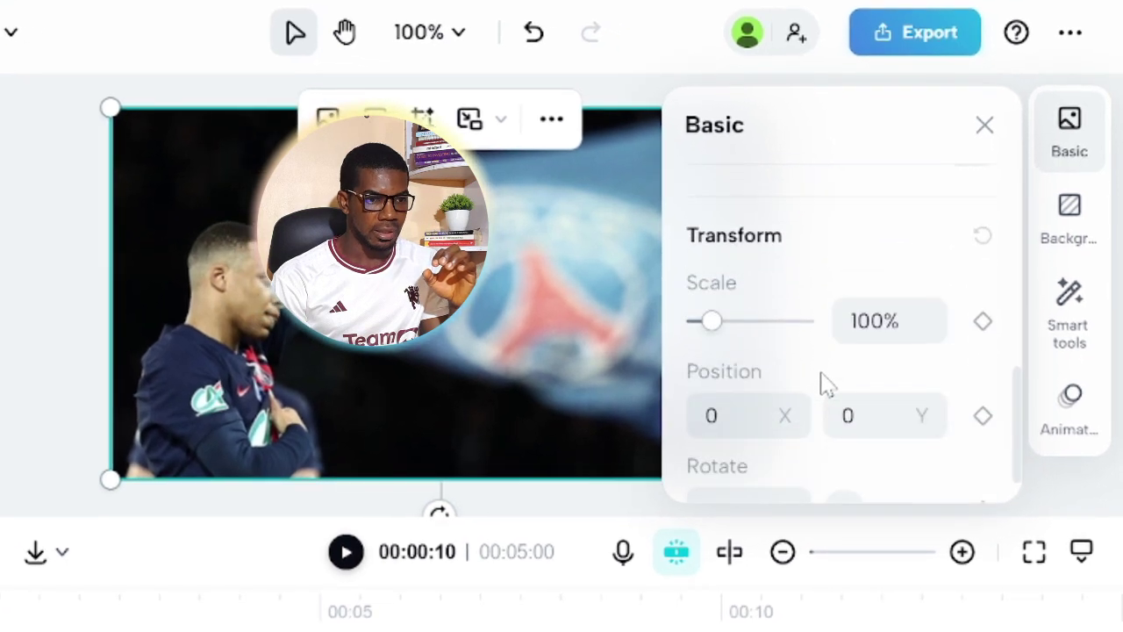
pyautogui.scroll(-1, 822, 384)
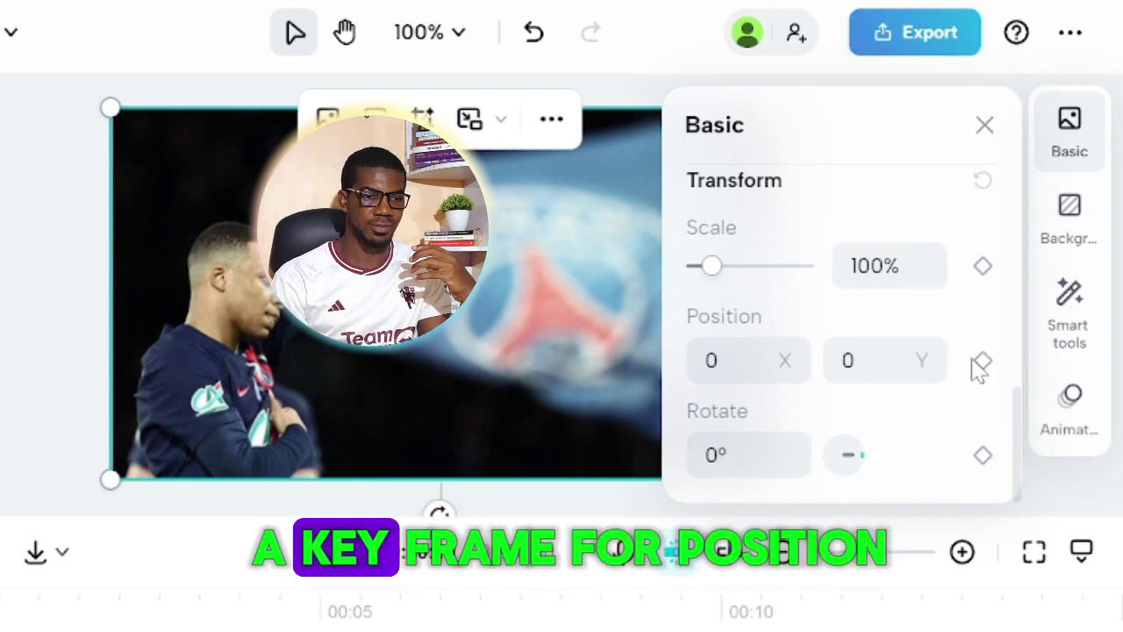
pyautogui.click(982, 361)
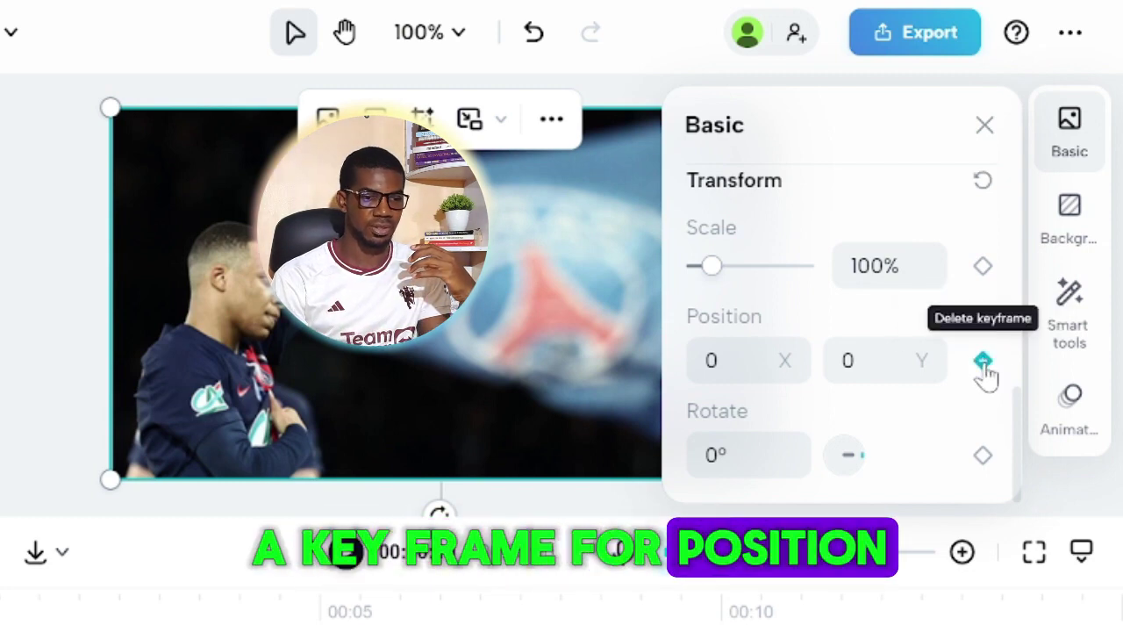
pyautogui.click(983, 266)
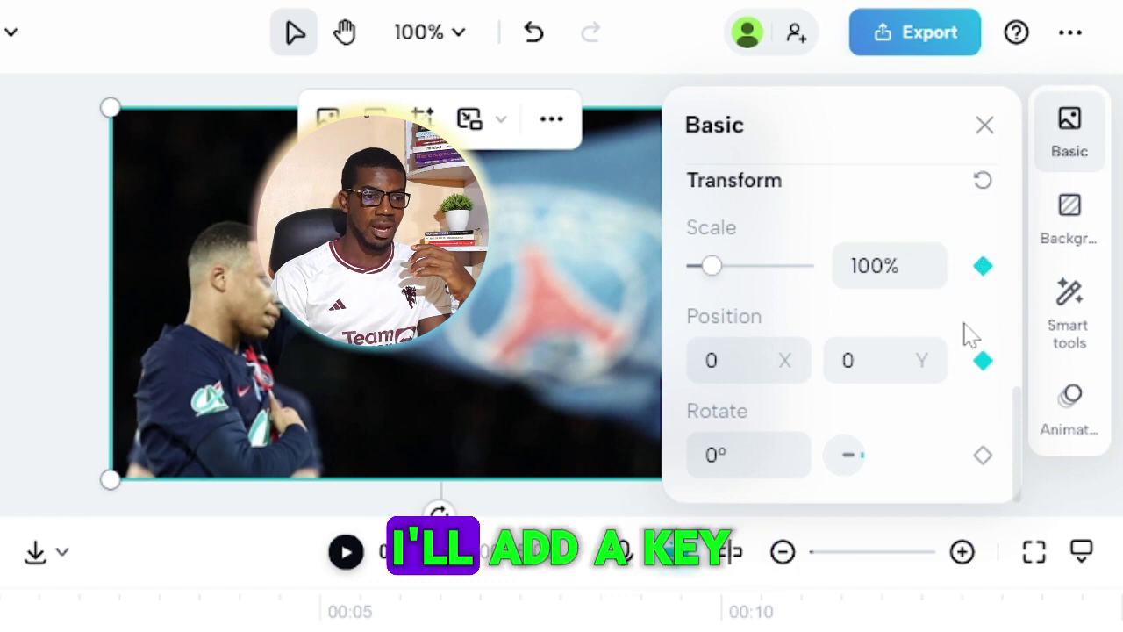
# Step: Add Rotate and Opacity keyframes at the same clip-start point
pyautogui.scroll(2, 973, 329)
pyautogui.scroll(-2, 964, 347)
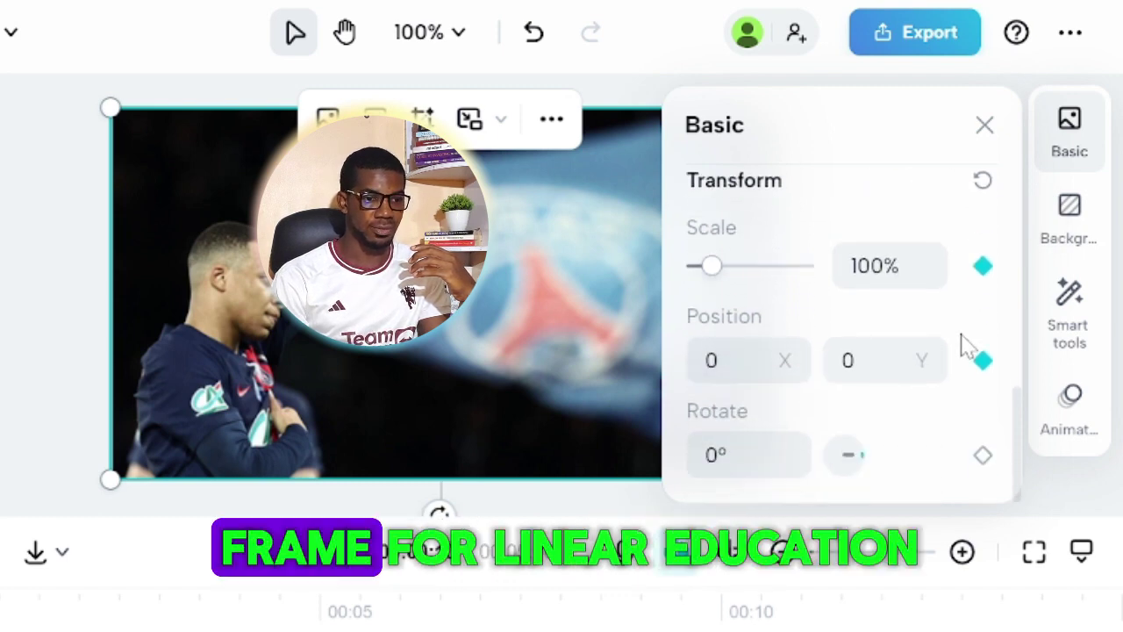
pyautogui.click(983, 457)
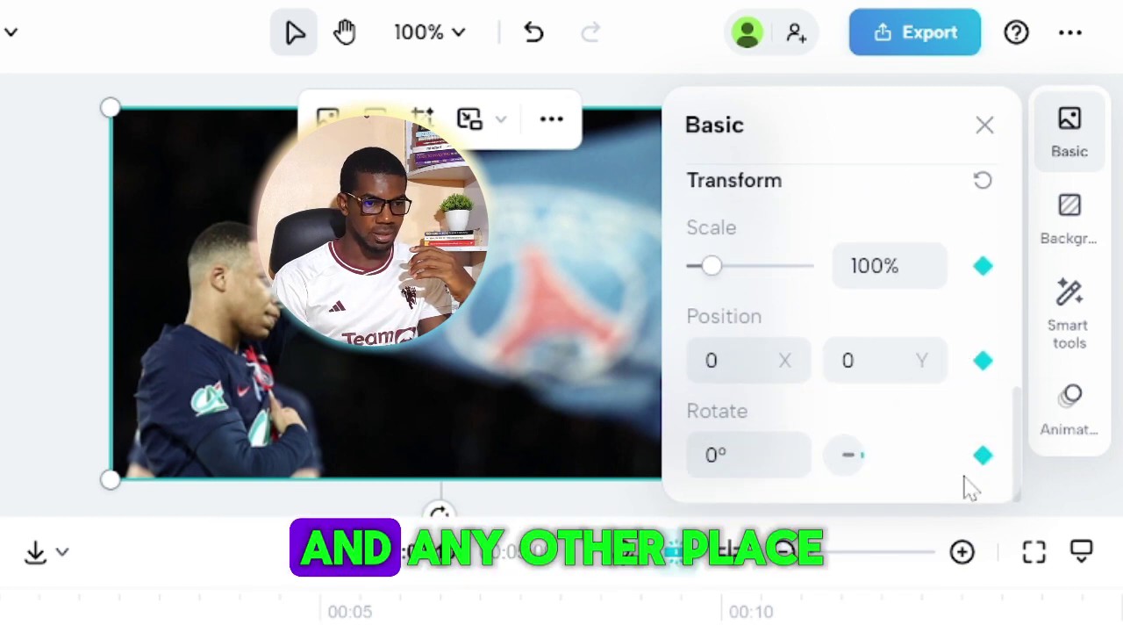
pyautogui.scroll(3, 965, 465)
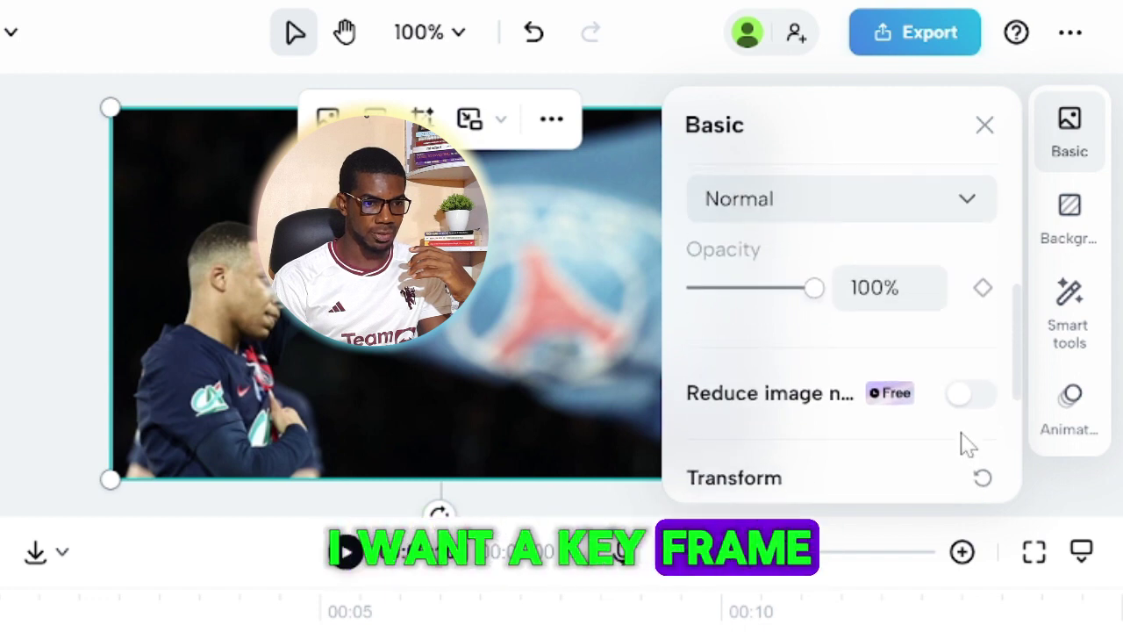
pyautogui.scroll(2, 965, 444)
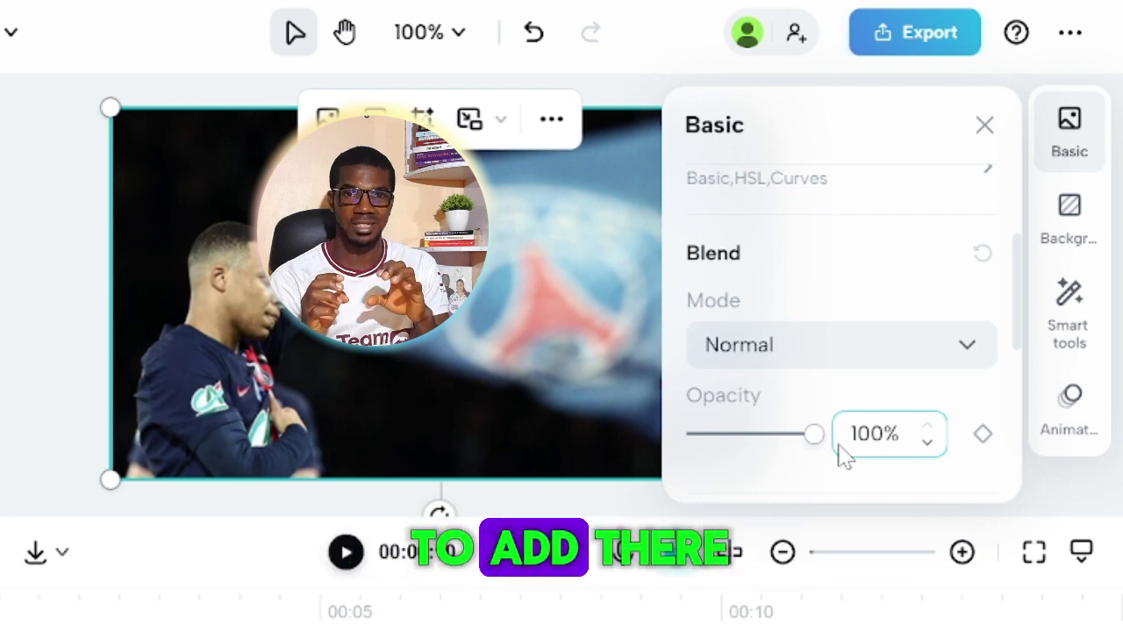
pyautogui.click(979, 439)
pyautogui.scroll(-5, 979, 430)
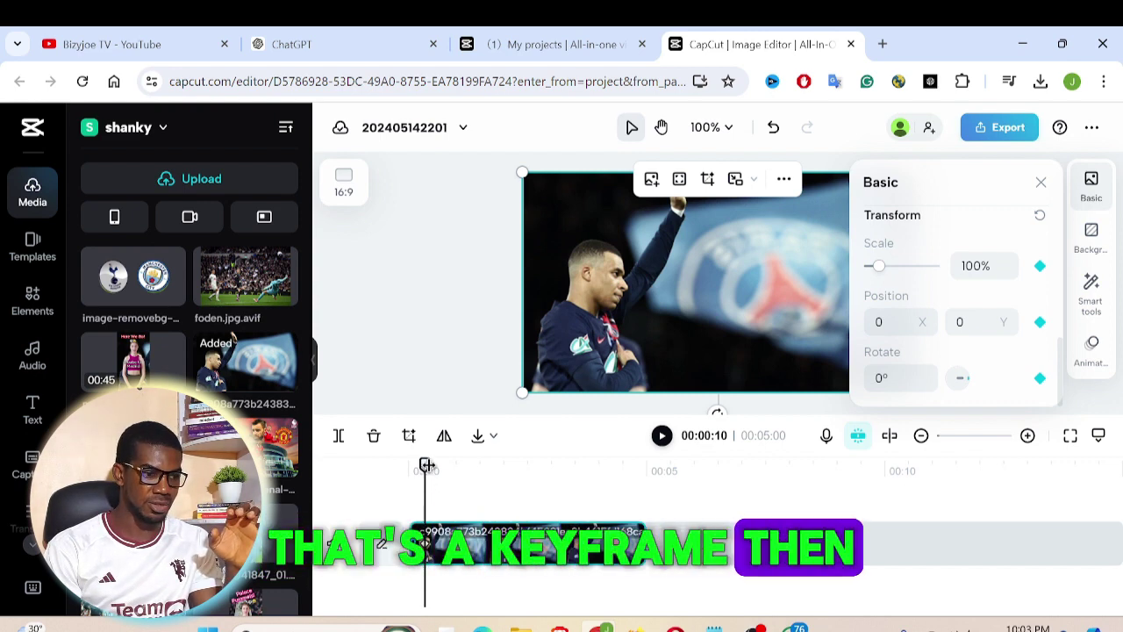
# Step: At 00:04:19, shift the photo left to X -827, Y 0 toward the PSG crest
pyautogui.moveTo(435, 464); pyautogui.dragTo(563, 485)
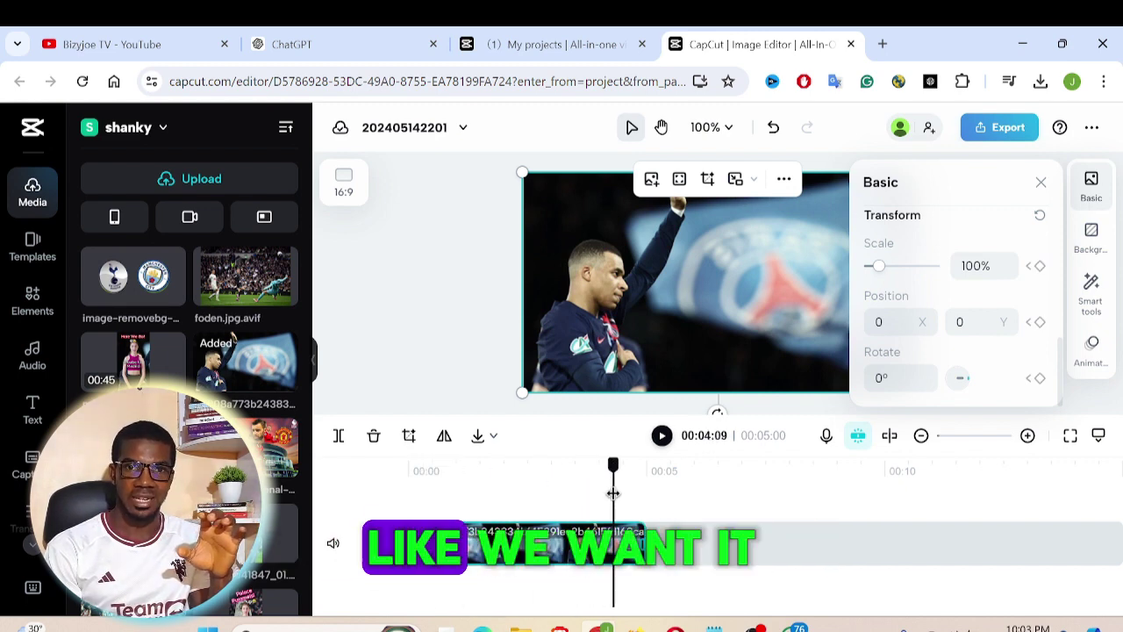
pyautogui.moveTo(618, 494); pyautogui.dragTo(628, 494)
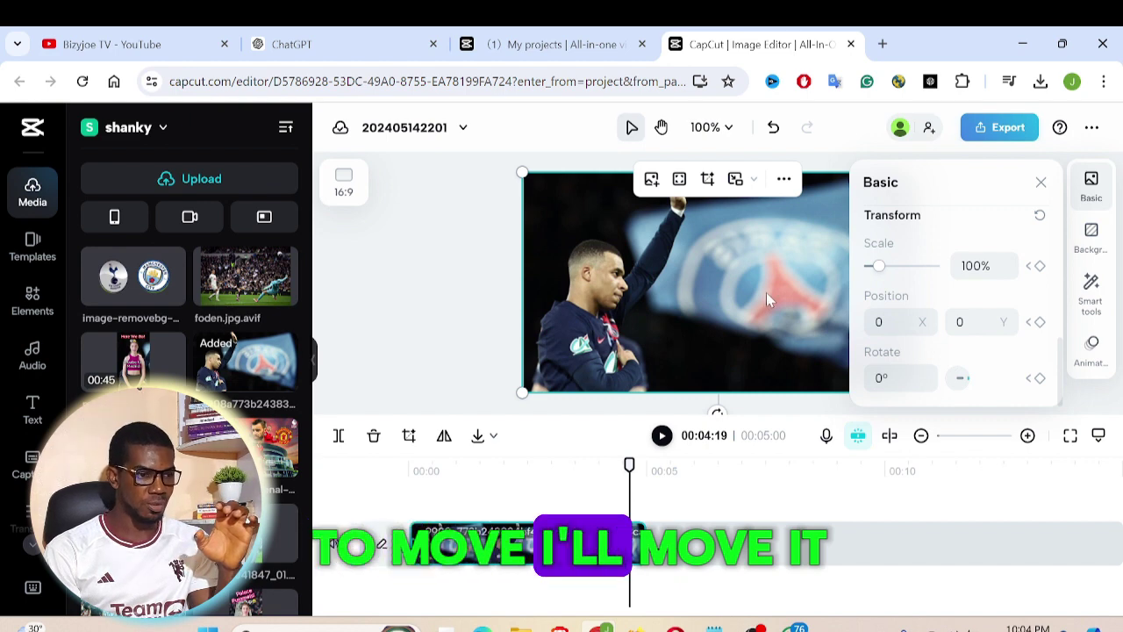
pyautogui.moveTo(767, 294); pyautogui.dragTo(509, 292)
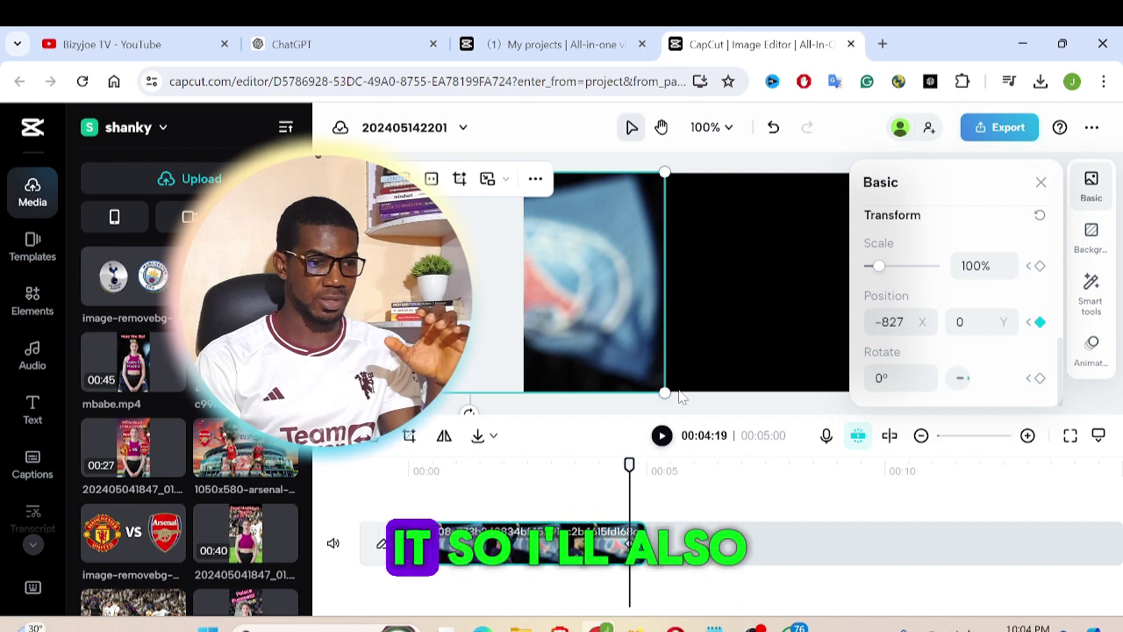
# Step: Zoom to 148% at X -523, Y -100 on the crest, then play from the start
pyautogui.moveTo(665, 393); pyautogui.dragTo(872, 443)
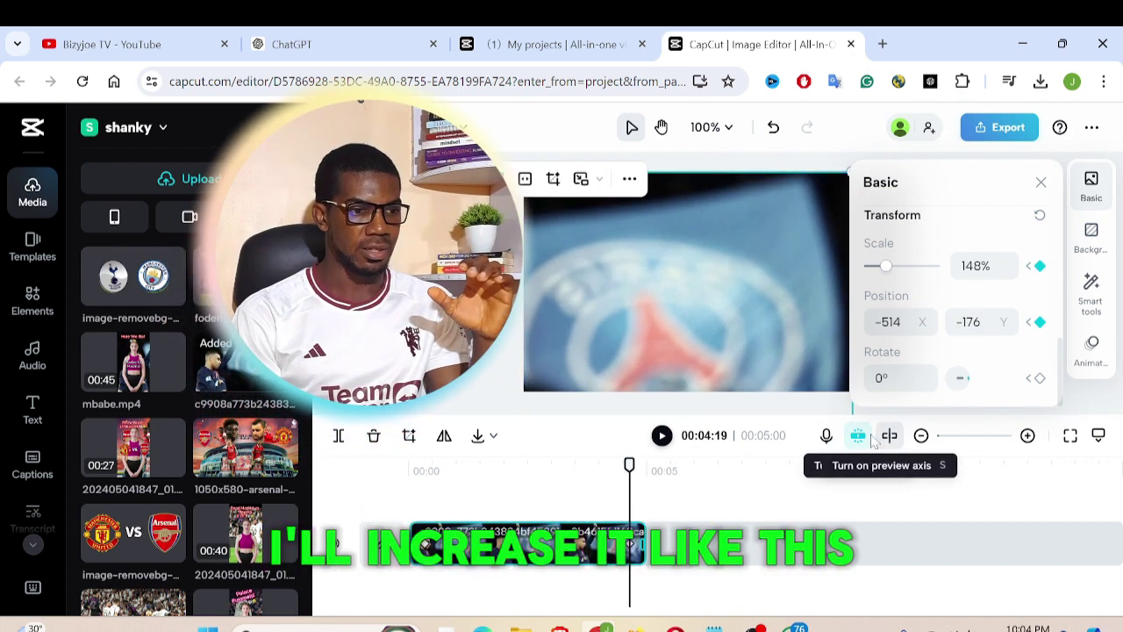
pyautogui.moveTo(748, 351); pyautogui.dragTo(748, 325)
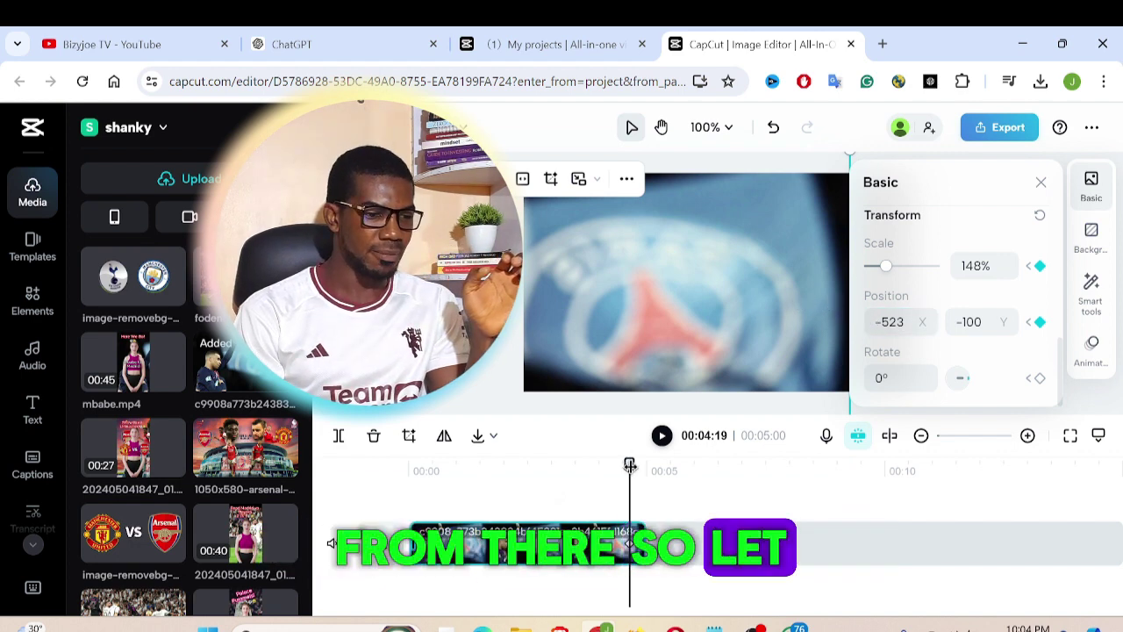
pyautogui.moveTo(630, 465); pyautogui.dragTo(409, 465)
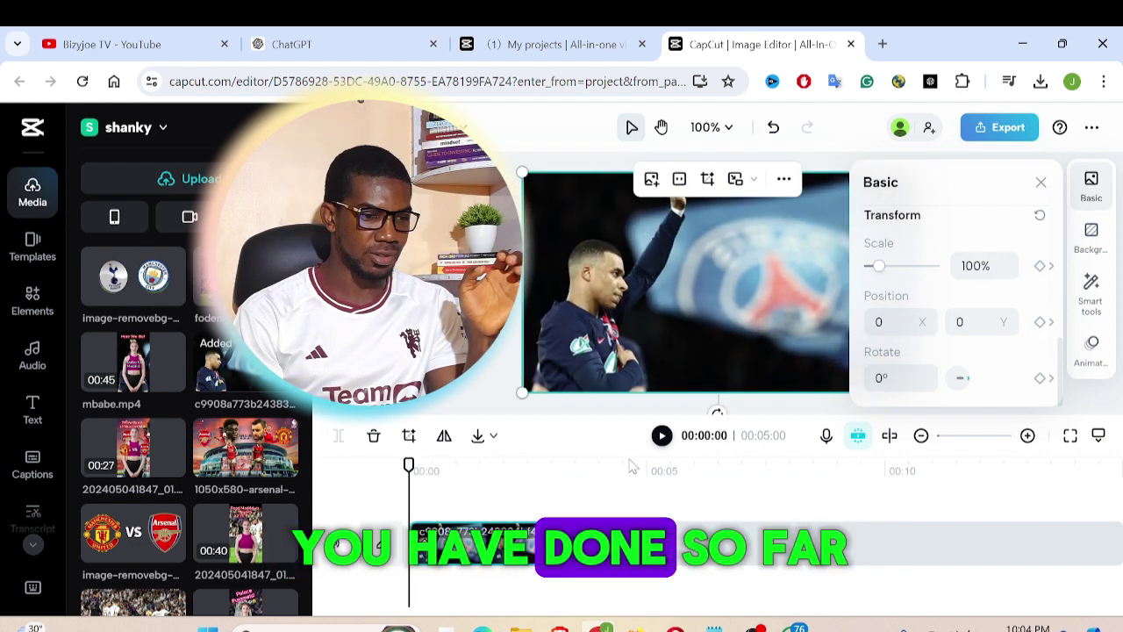
pyautogui.click(662, 435)
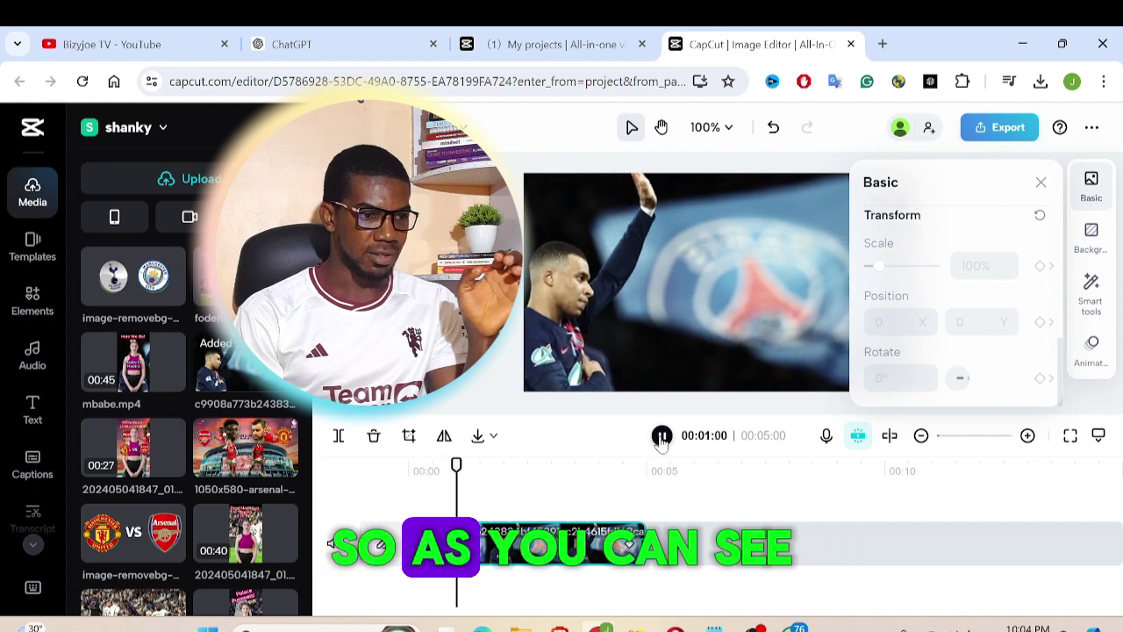